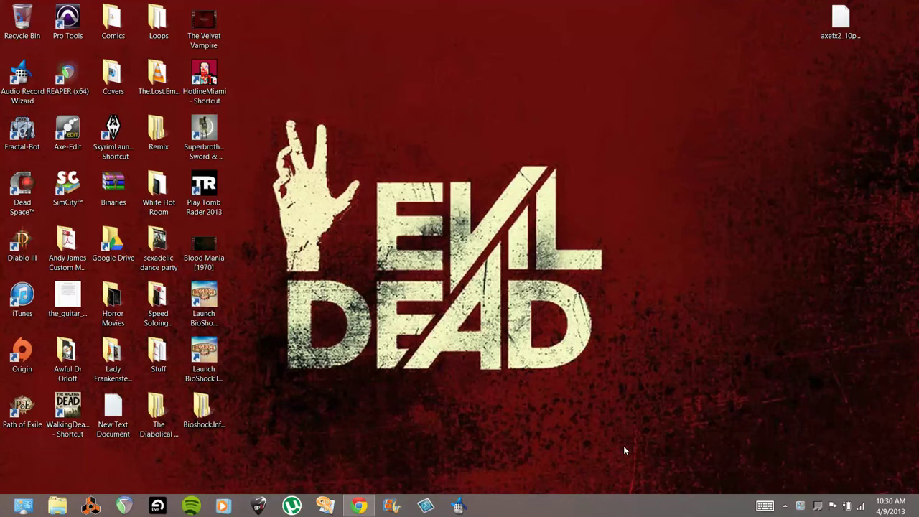
- Open Device Manager from the computer's system properties and place its window fully in view
click(57, 507)
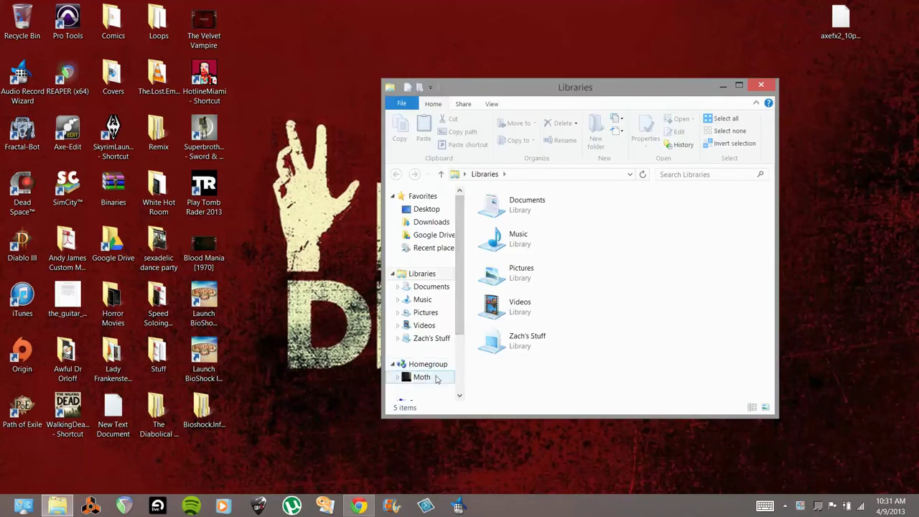
scroll(435, 370, down, 2)
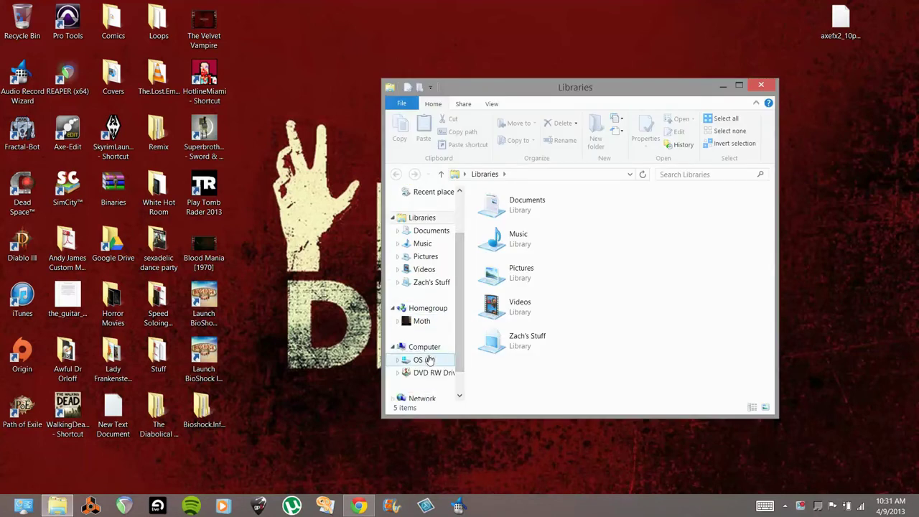
click(425, 347)
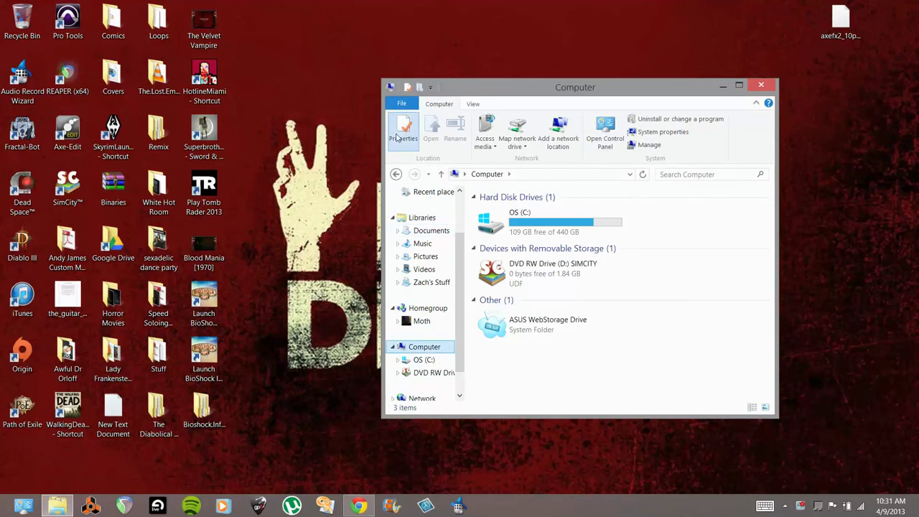
click(400, 138)
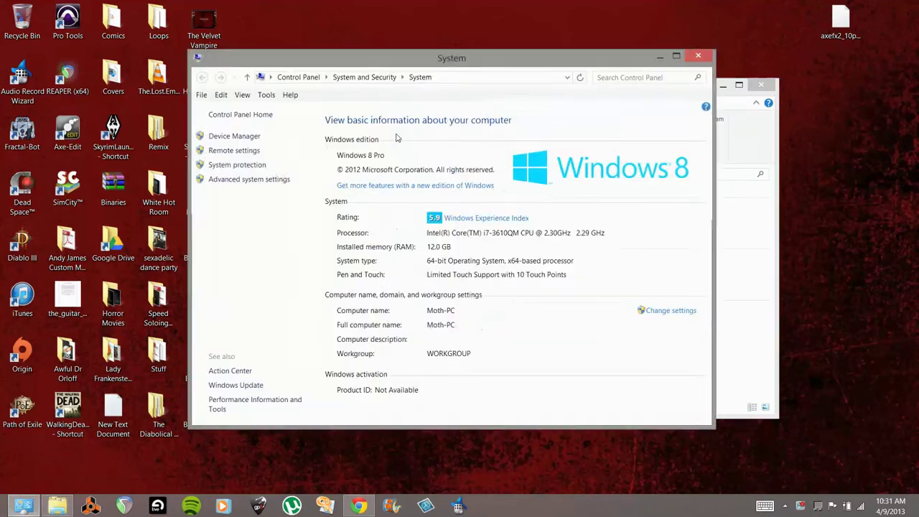
click(234, 136)
drag(257, 25, 514, 66)
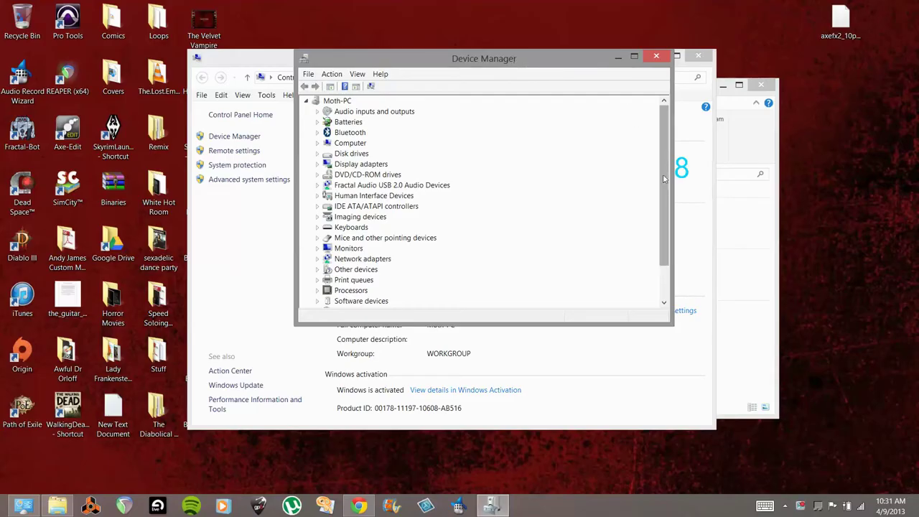
- Expand the sound, video and game controllers and select the Axe-Fx II Audio device
drag(664, 178, 668, 197)
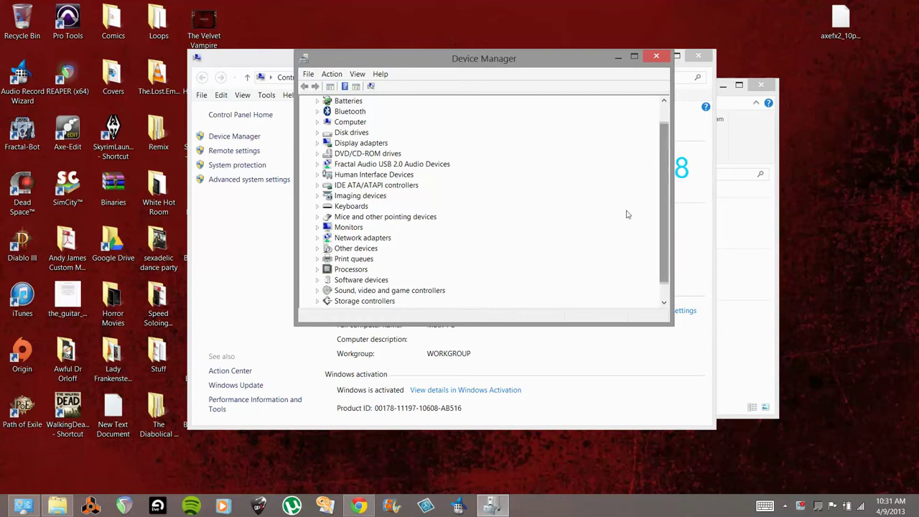
click(318, 291)
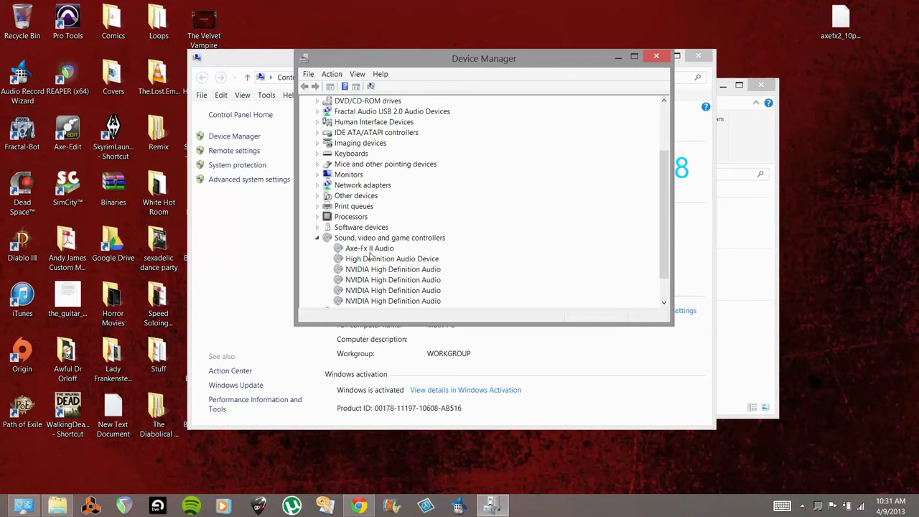
click(370, 250)
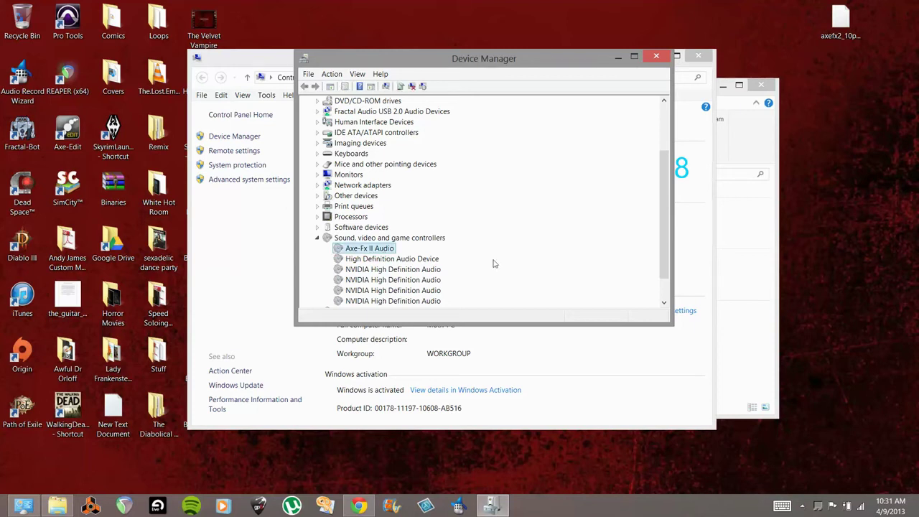
- Expand Fractal Audio USB 2.0 Audio Devices and look at the actions available for the Axe-Fx II
drag(663, 249, 666, 215)
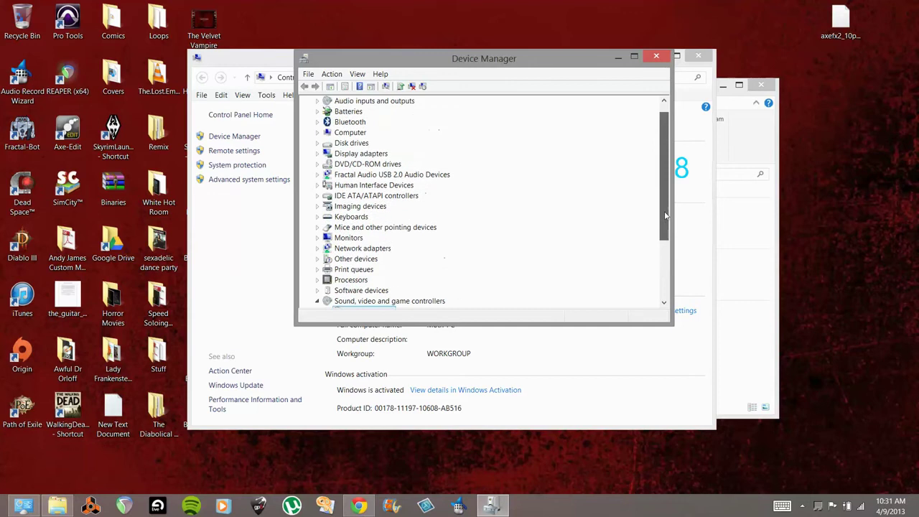
click(316, 175)
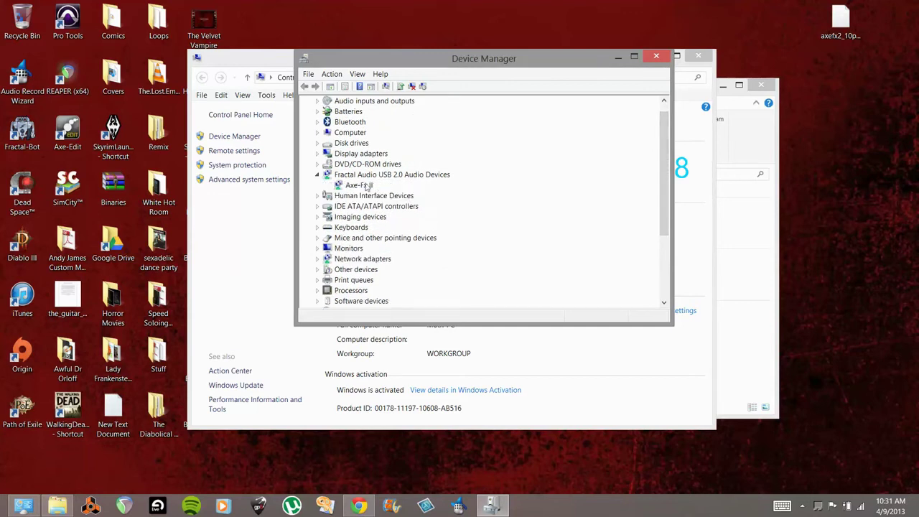
click(365, 185)
right_click(370, 186)
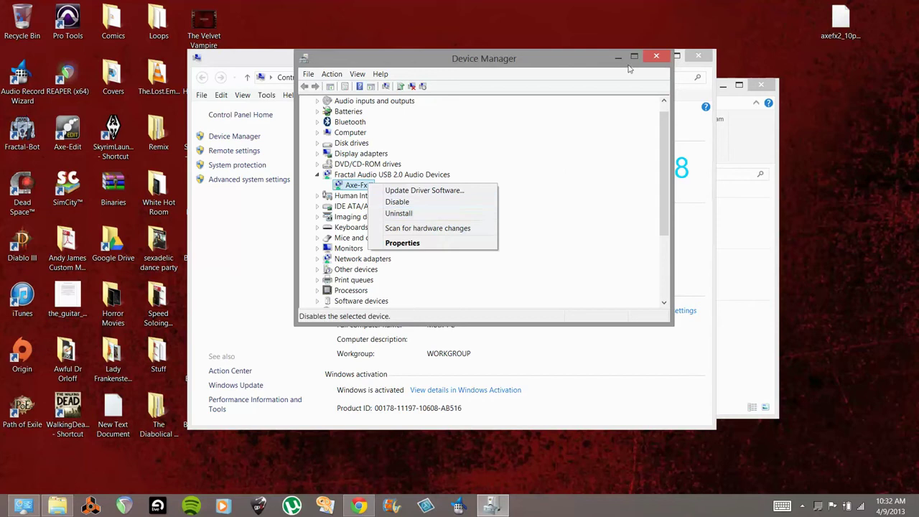
click(584, 54)
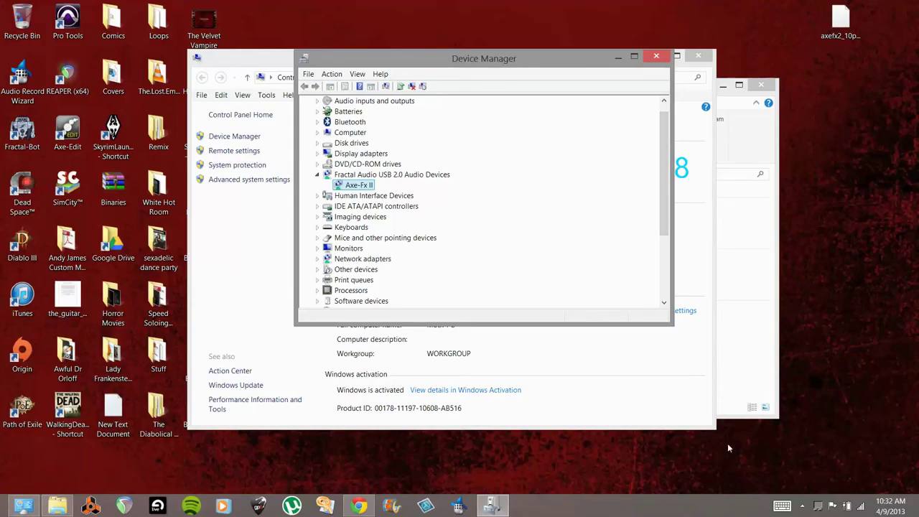
- Close the System information window, keeping Device Manager and the Computer window open
click(762, 386)
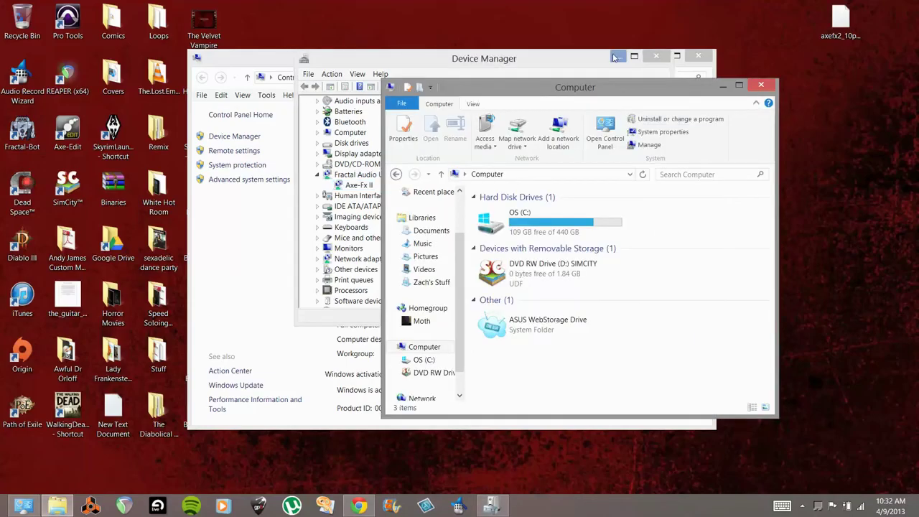
click(706, 74)
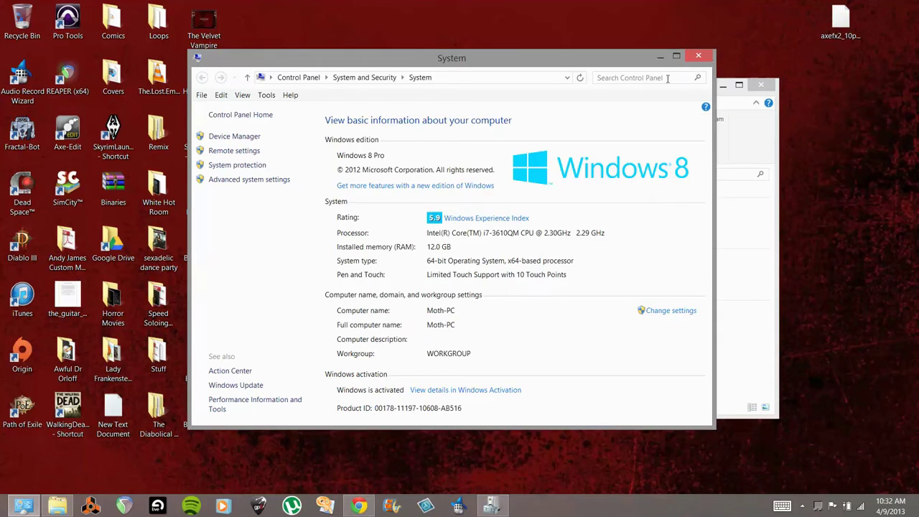
click(699, 56)
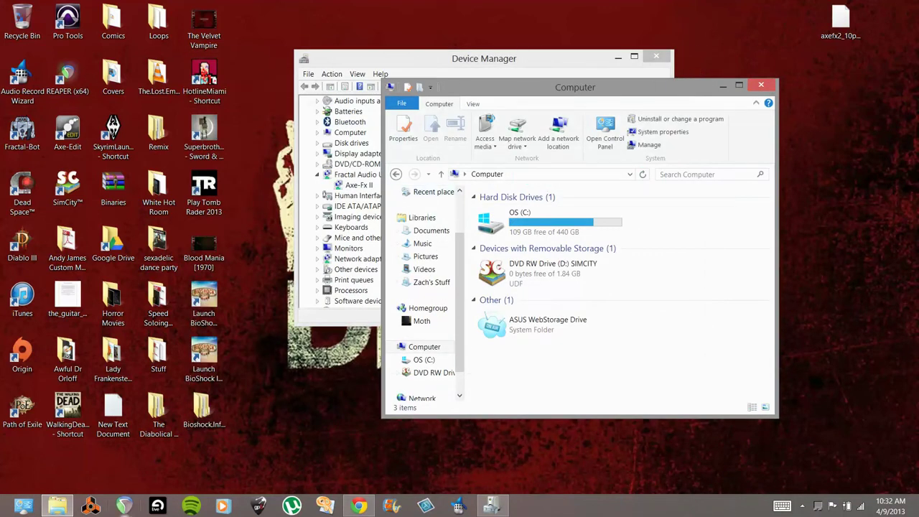
- Go to the Downloads folder and launch the Axe-Fx_II_USB_Driver_Setup_150 installer
click(60, 506)
click(63, 504)
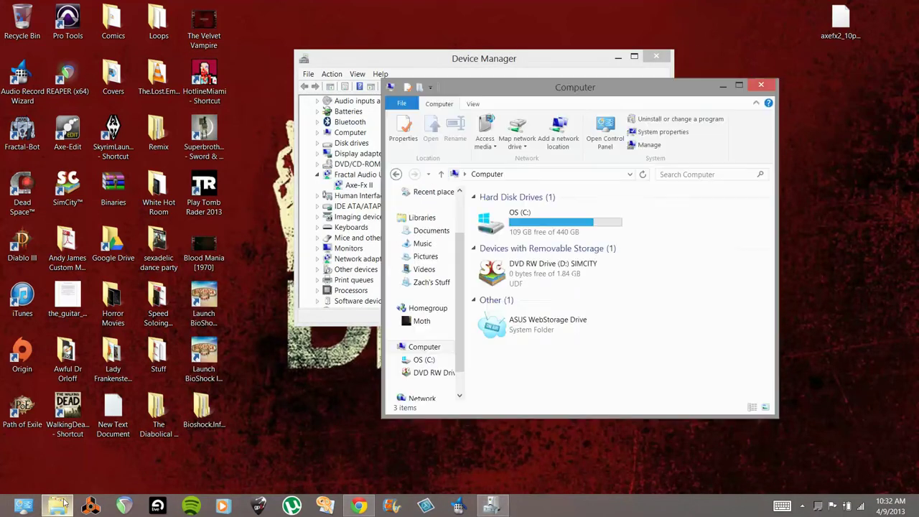
mouse_move(75, 498)
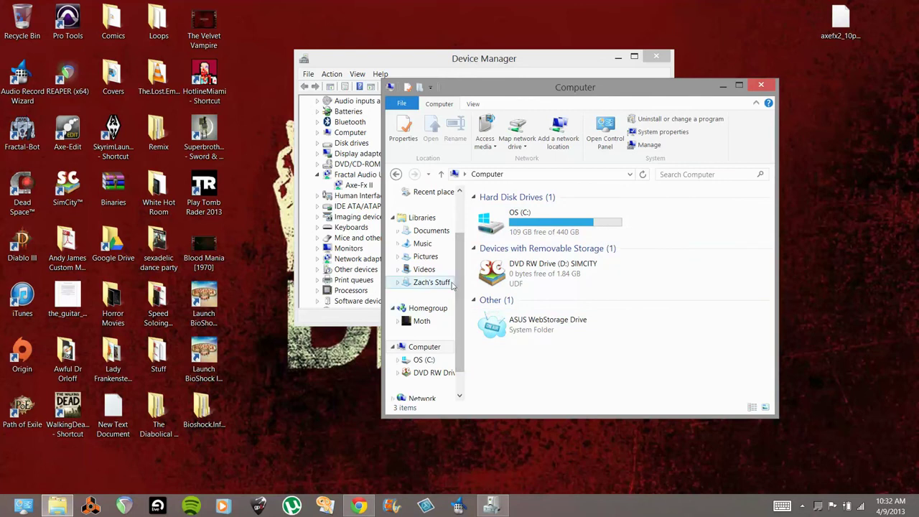
scroll(442, 259, up, 2)
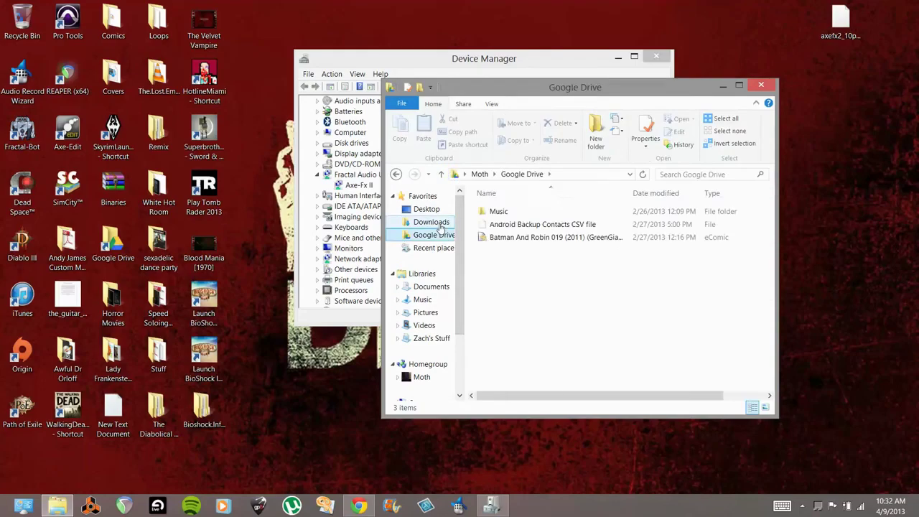
click(439, 227)
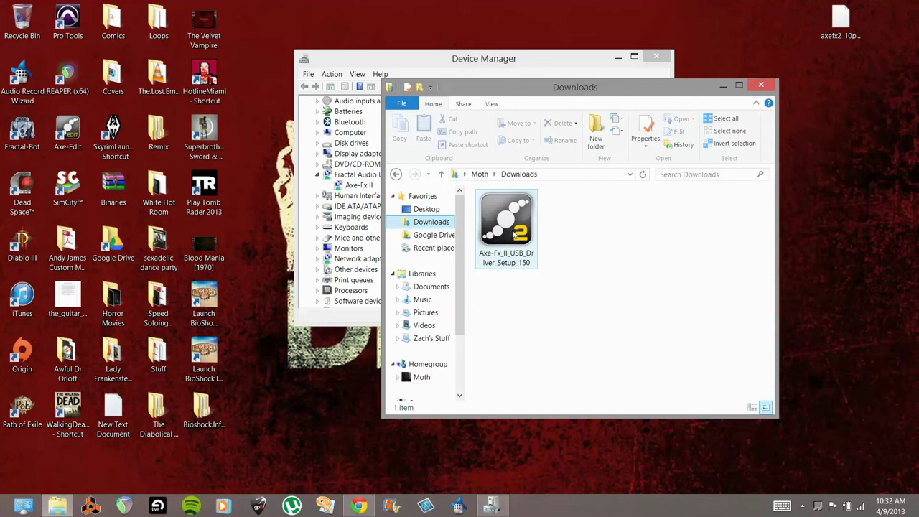
click(514, 236)
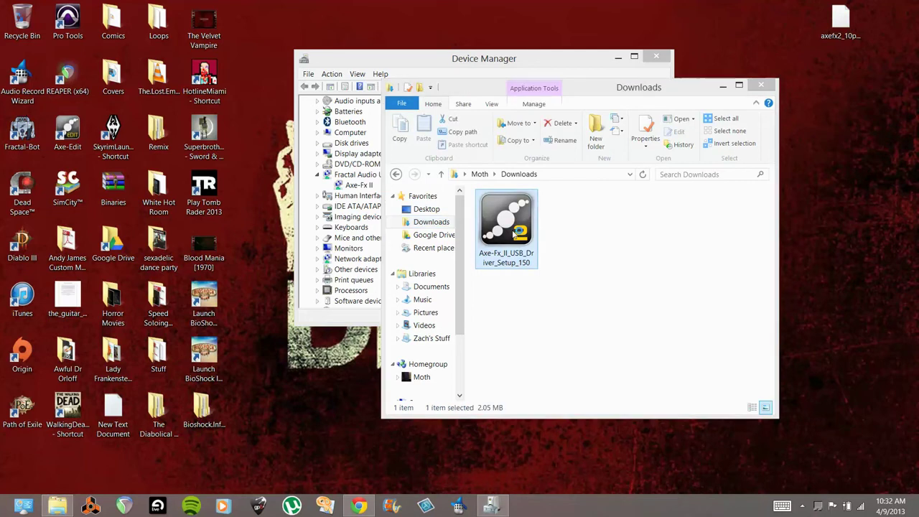
double_click(513, 236)
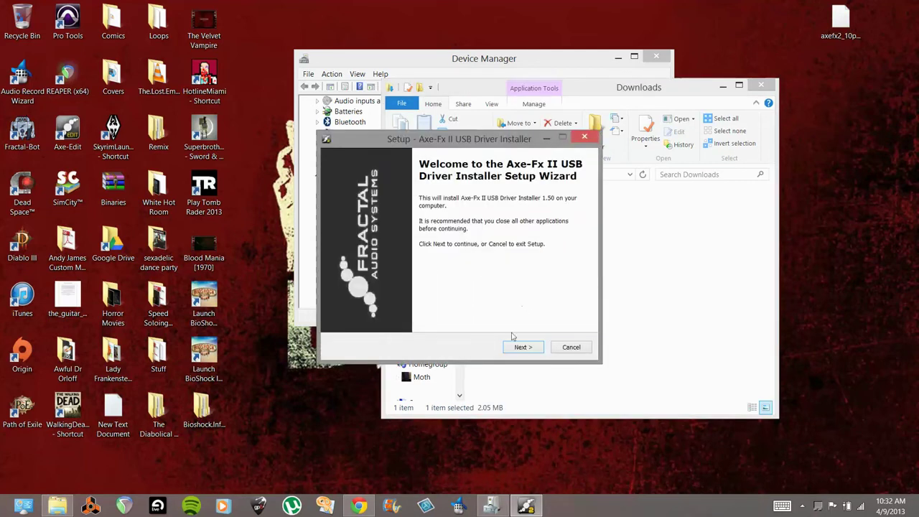
- Accept the license agreement to view the driver installer's destination folder, and exit setup without installing, closing the Downloads window
click(522, 349)
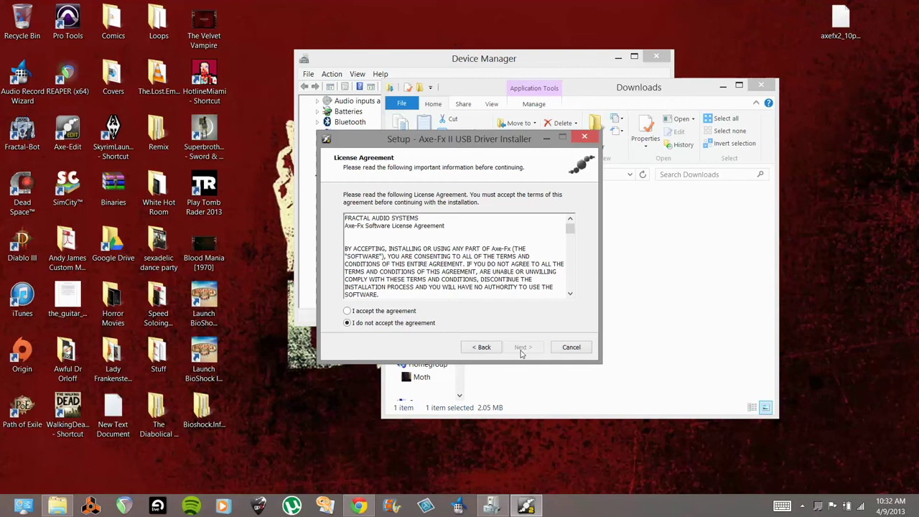
click(348, 311)
click(523, 347)
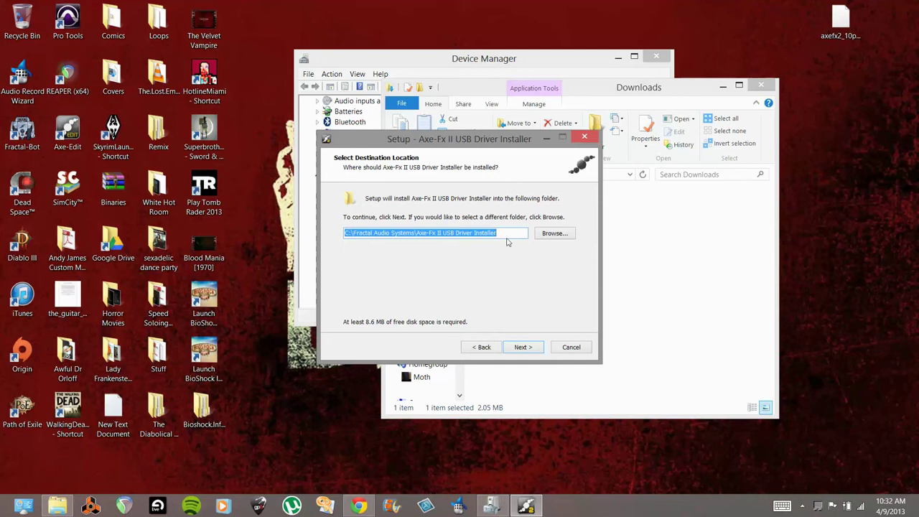
drag(506, 236, 284, 244)
click(571, 347)
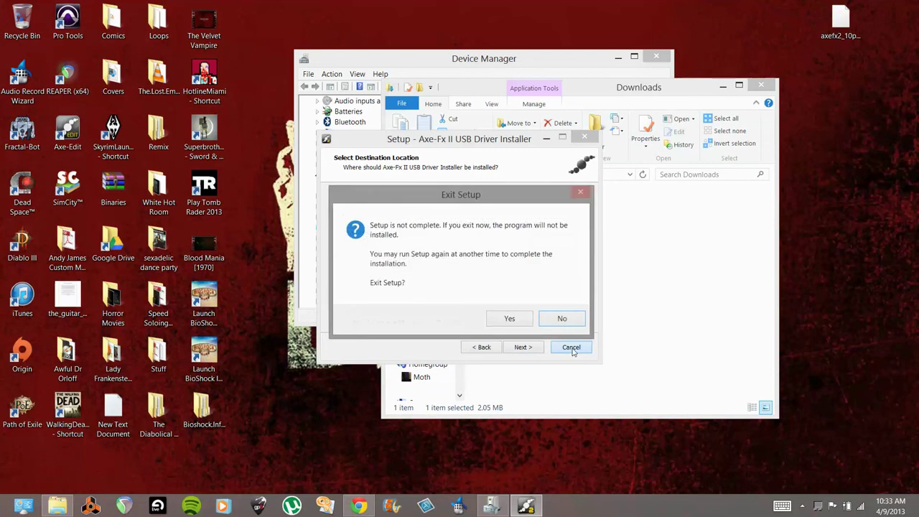
click(525, 320)
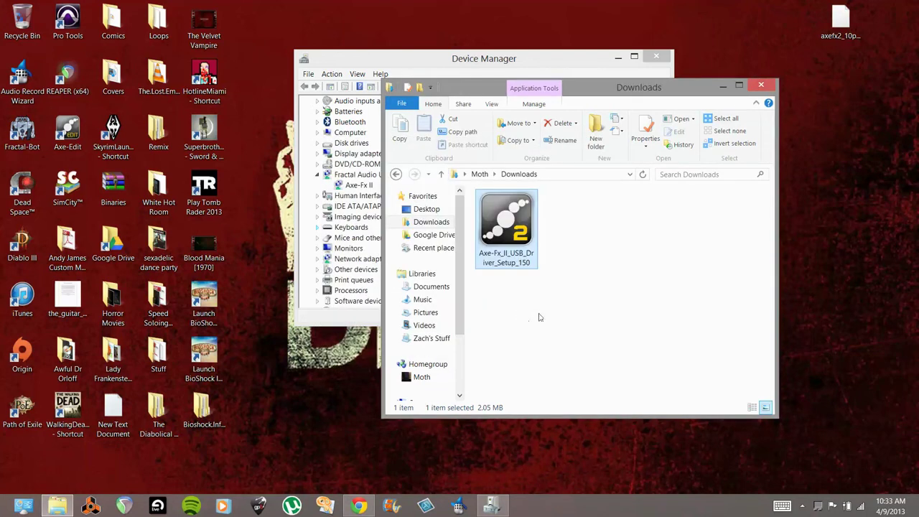
click(762, 87)
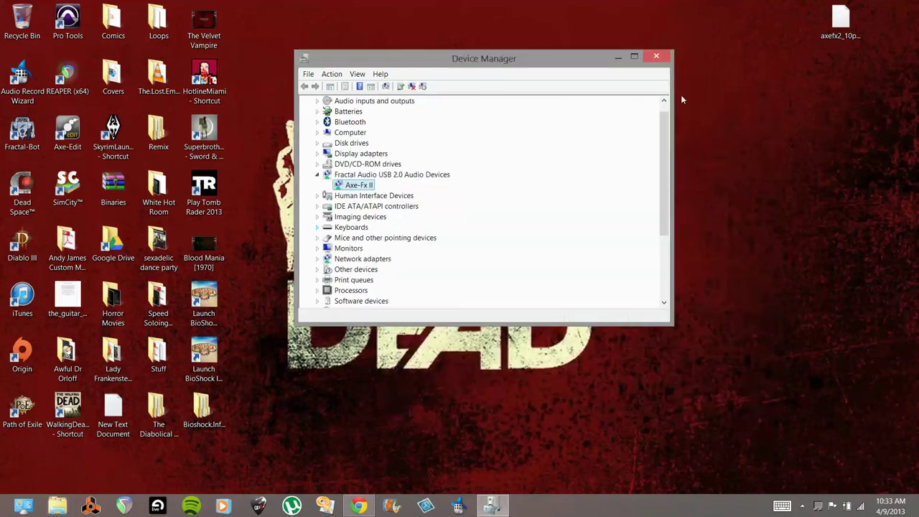
- Start a driver update from the Axe-Fx II's properties, view the option to browse the computer for driver software, and cancel it
right_click(368, 185)
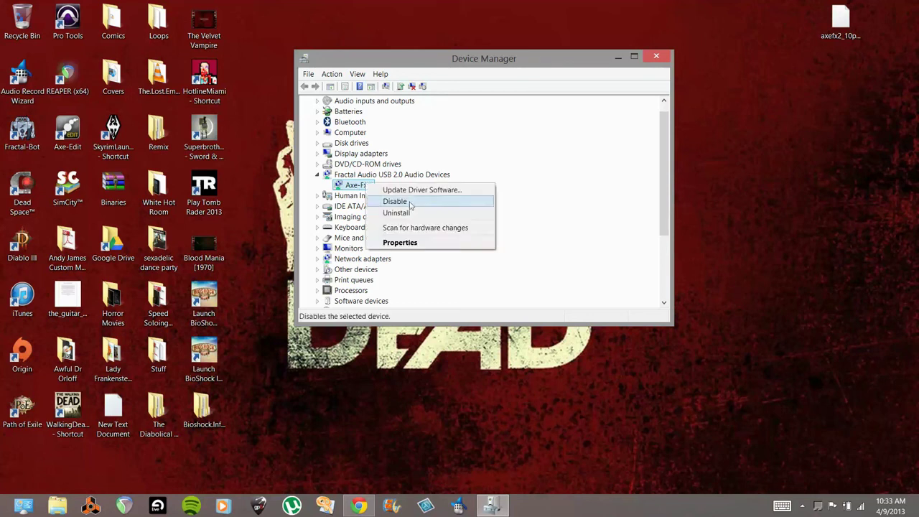
click(432, 243)
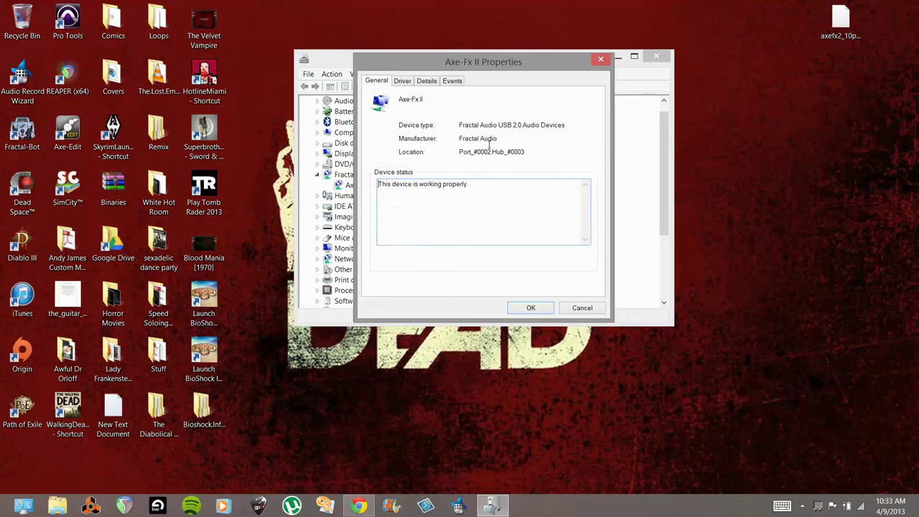
click(403, 80)
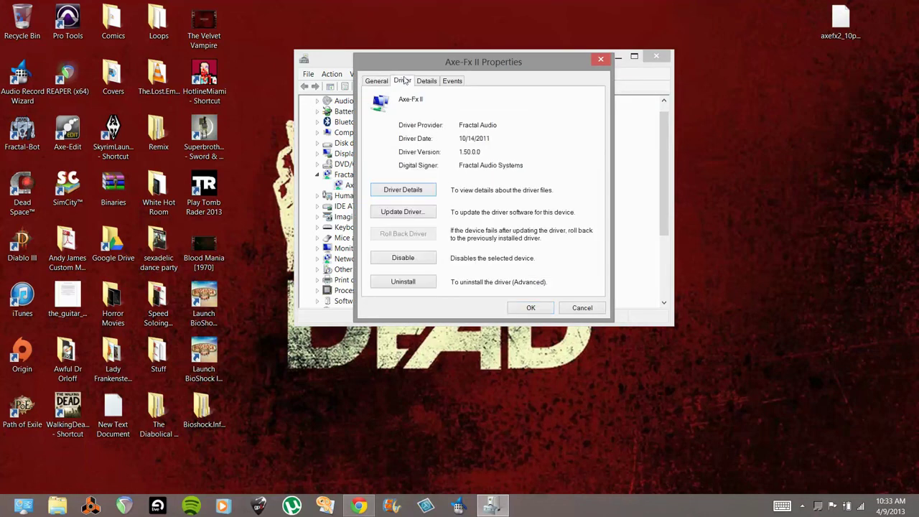
click(427, 211)
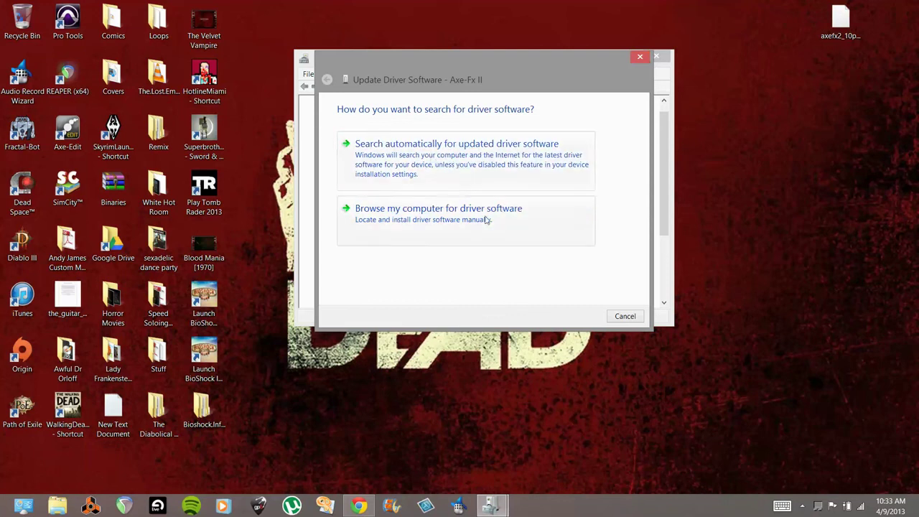
click(448, 222)
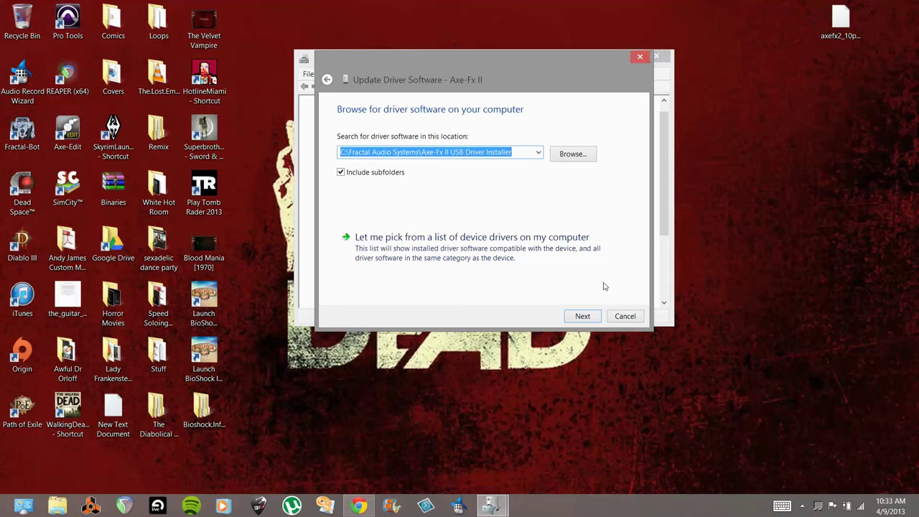
click(629, 317)
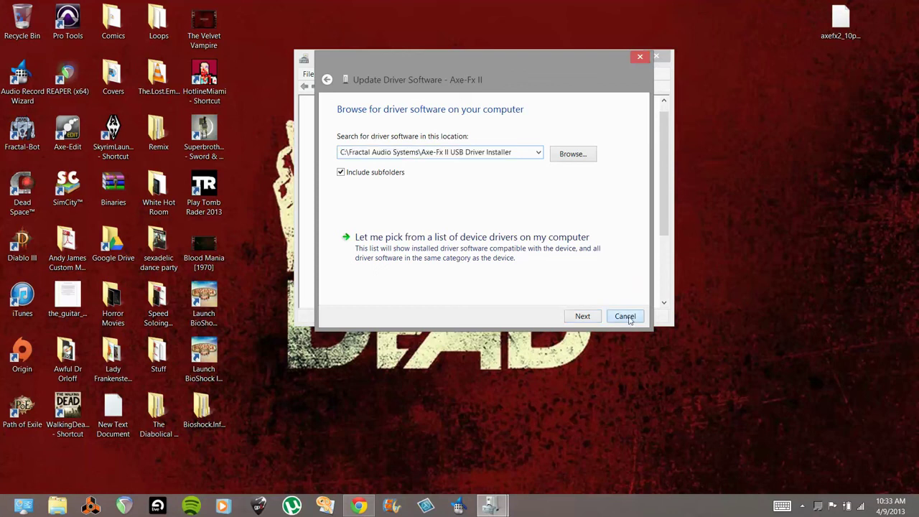
- Close the Axe-Fx II properties and Device Manager
click(602, 59)
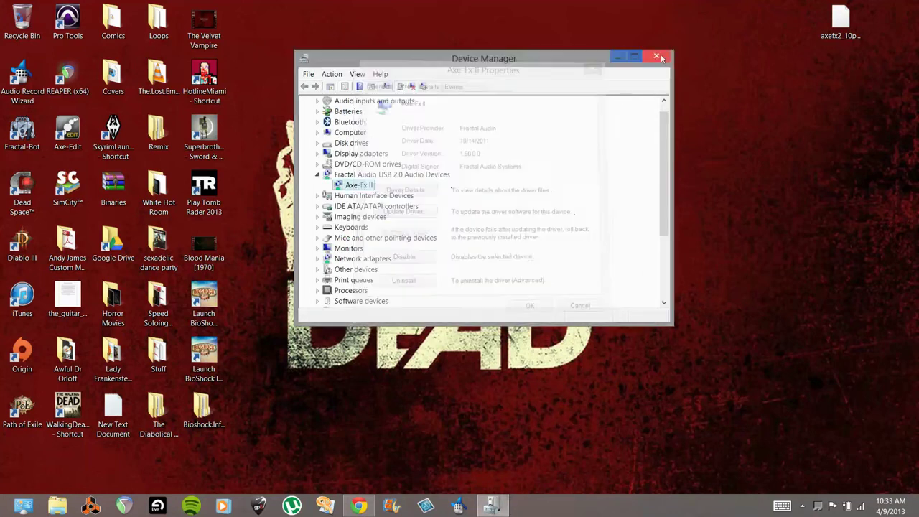
click(657, 55)
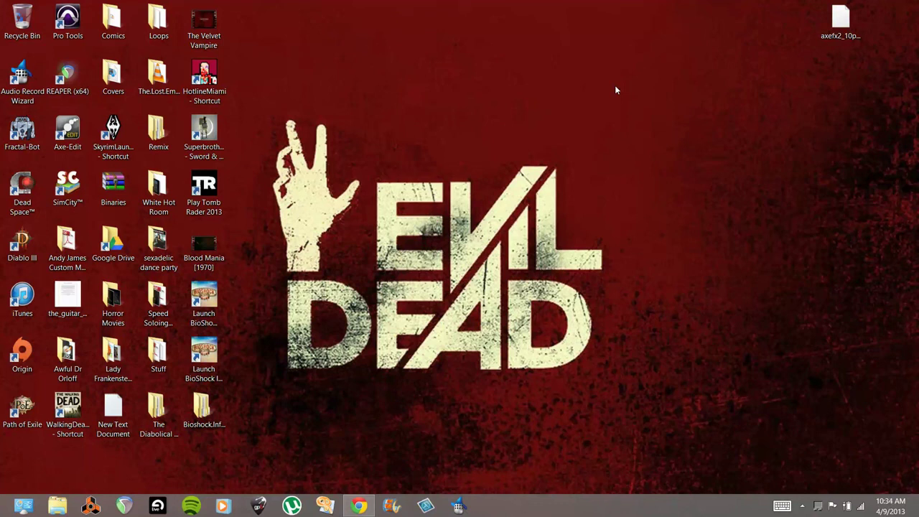
click(803, 507)
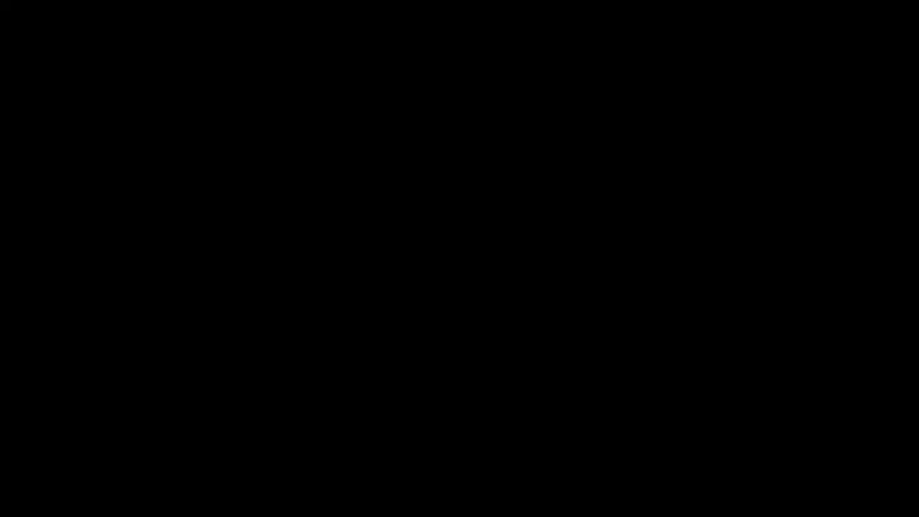